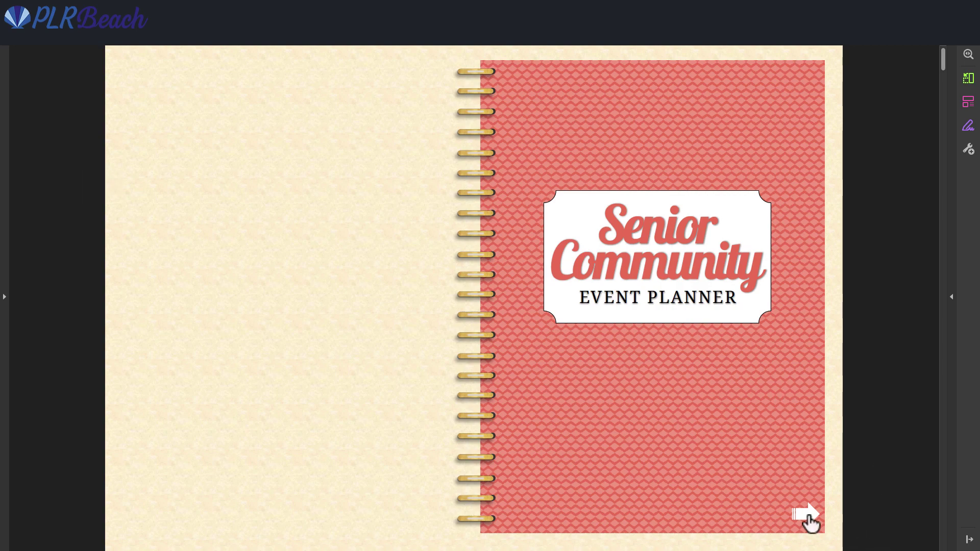
Advance from the planner cover to the Senior Event Overview spread.
click(806, 516)
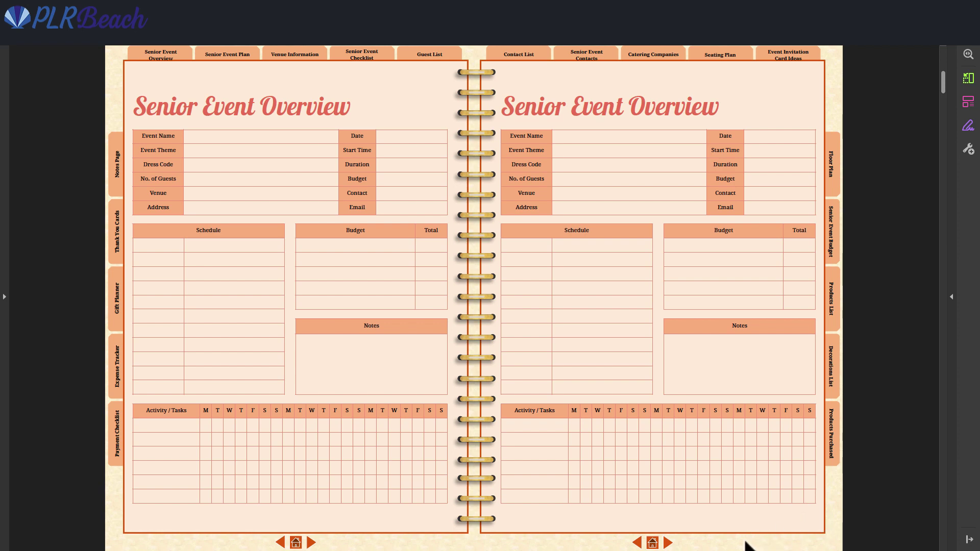
Page forward from Senior Event Plan through guest, contact, catering and seating pages to Event Invitation Card Ideas.
click(667, 543)
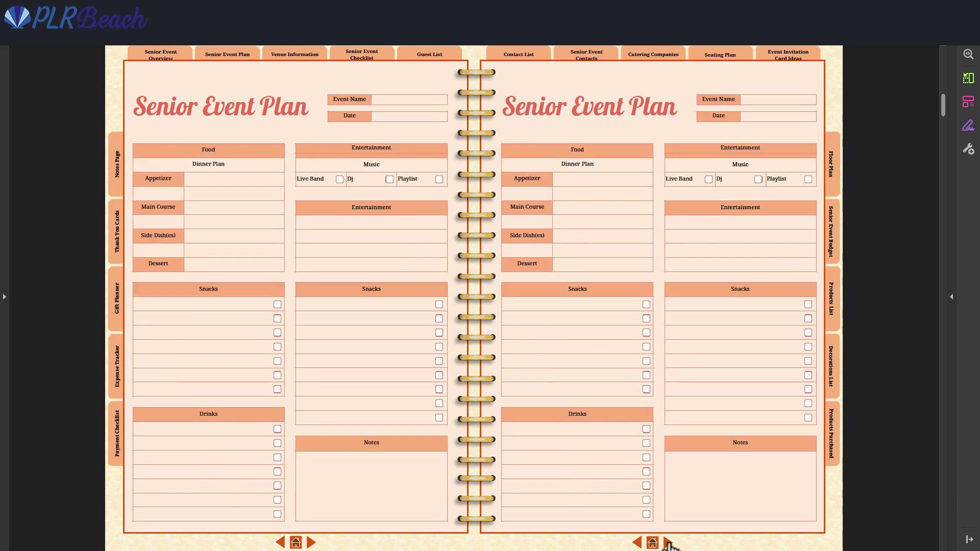
click(668, 543)
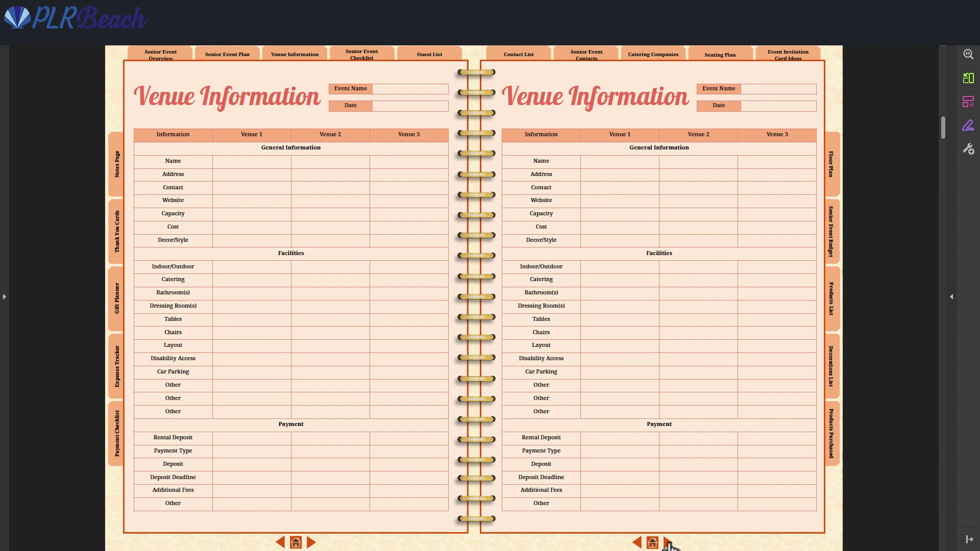
click(667, 543)
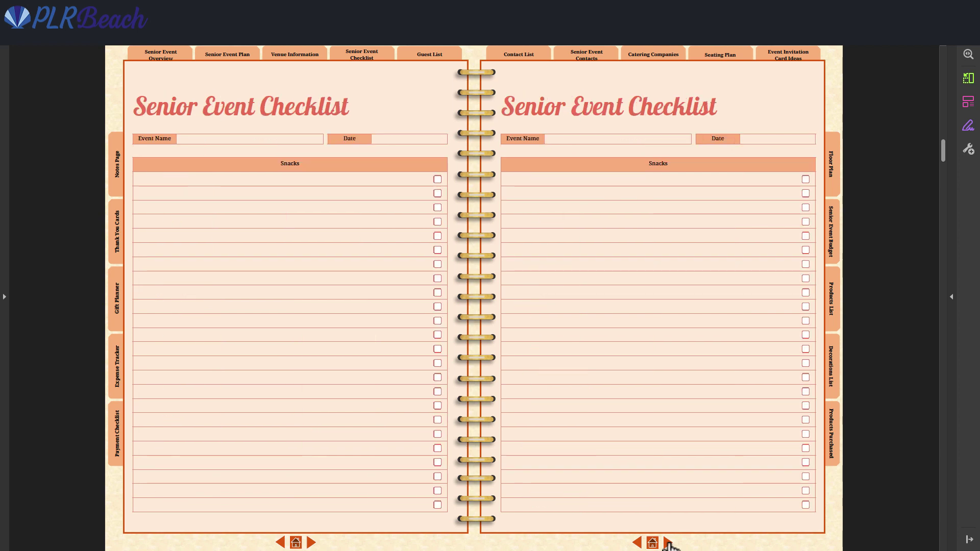
click(667, 542)
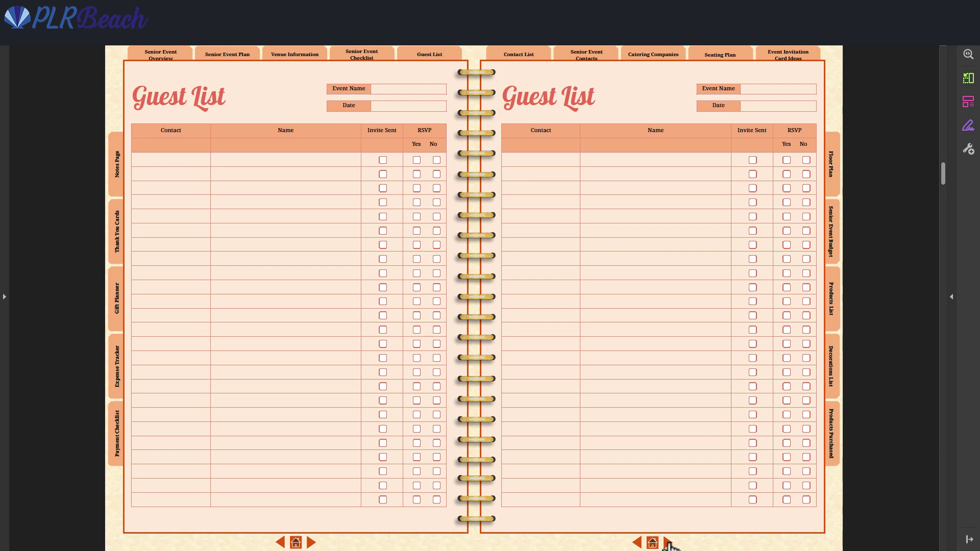
click(667, 543)
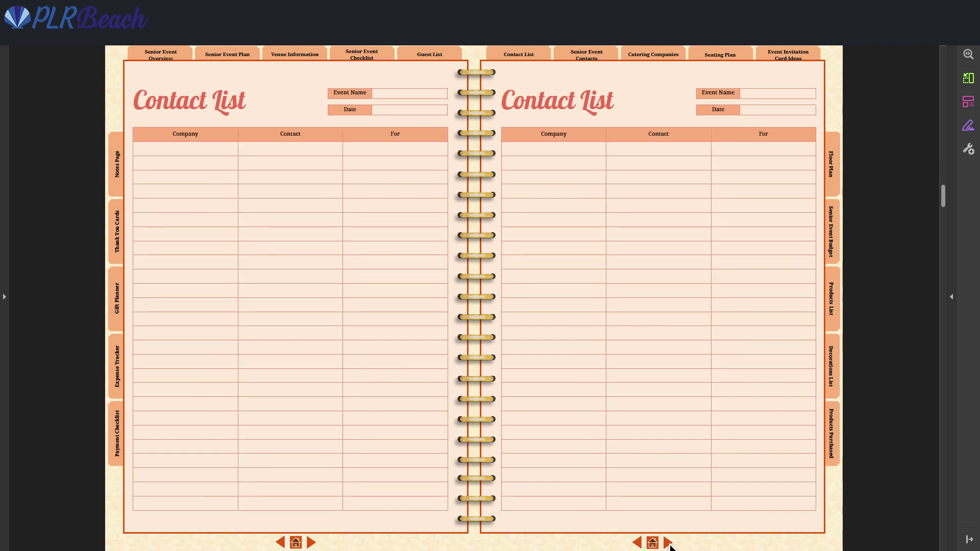
click(667, 543)
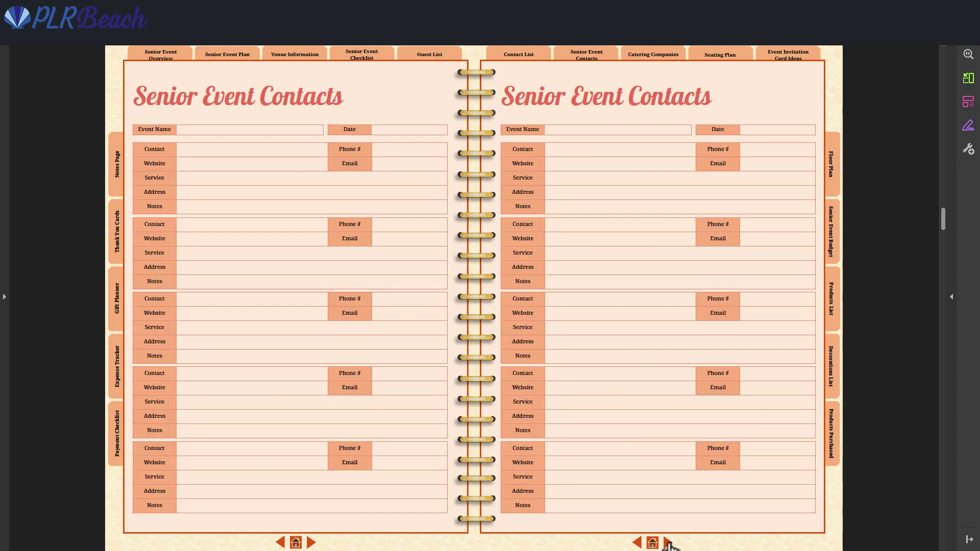
click(667, 543)
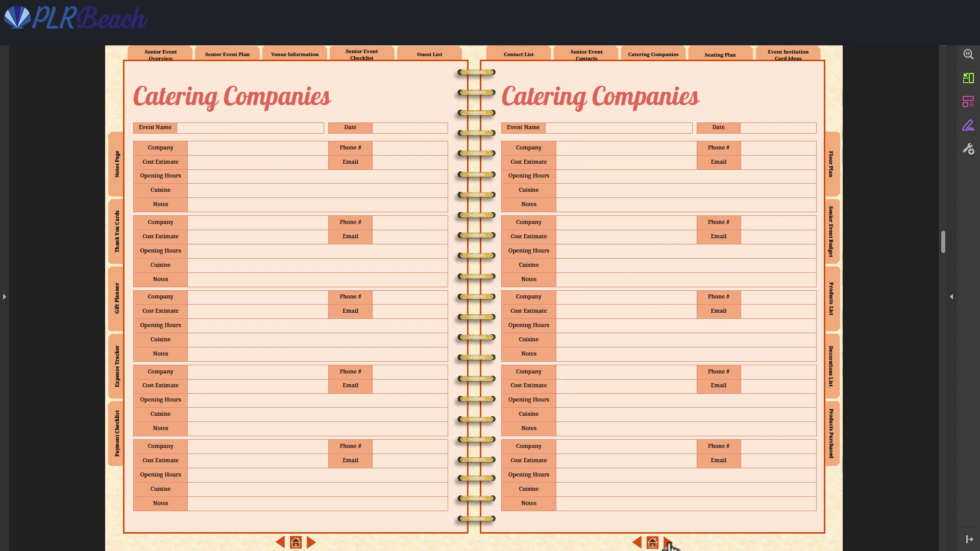
click(667, 543)
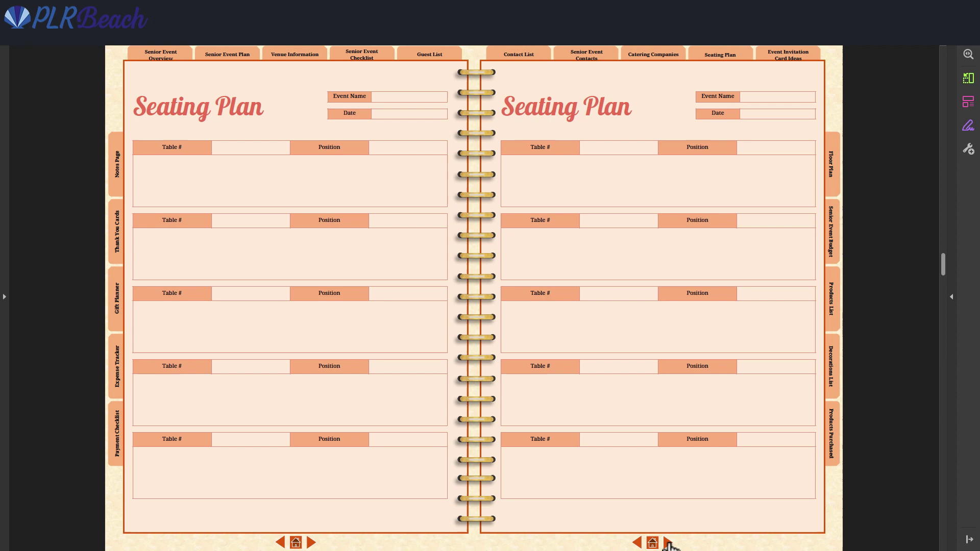
click(667, 543)
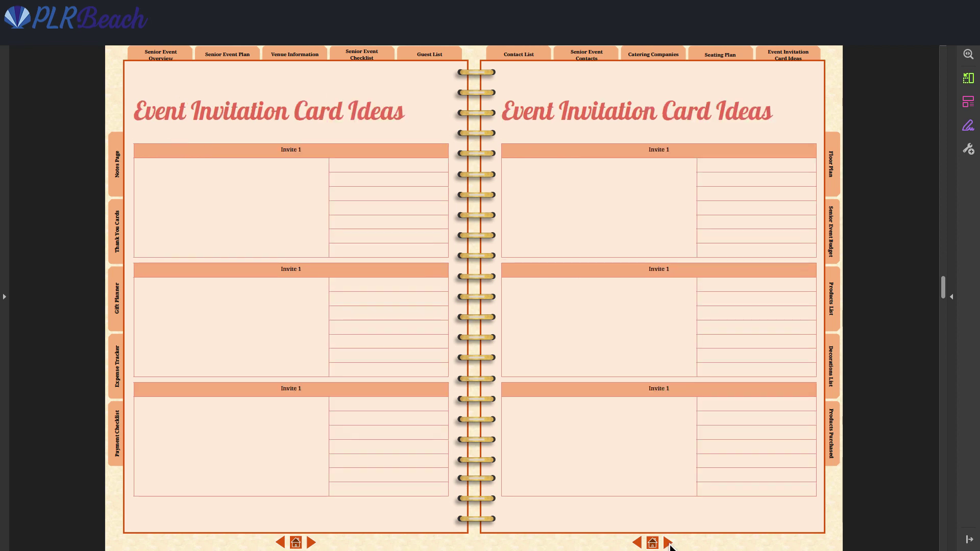
Page from Floor Plan through Budget, Products, Expense Tracker and Thank You Cards to the Notes Page.
click(668, 543)
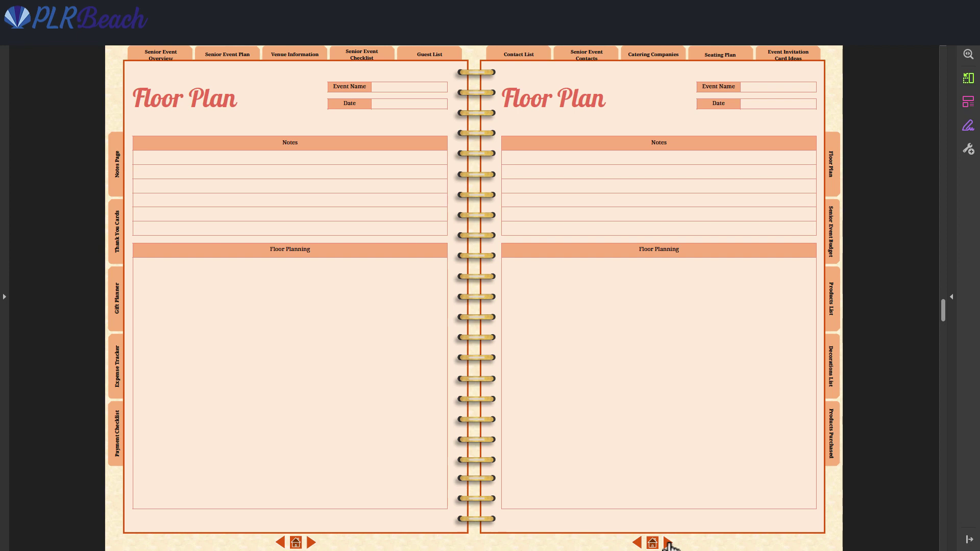
click(667, 543)
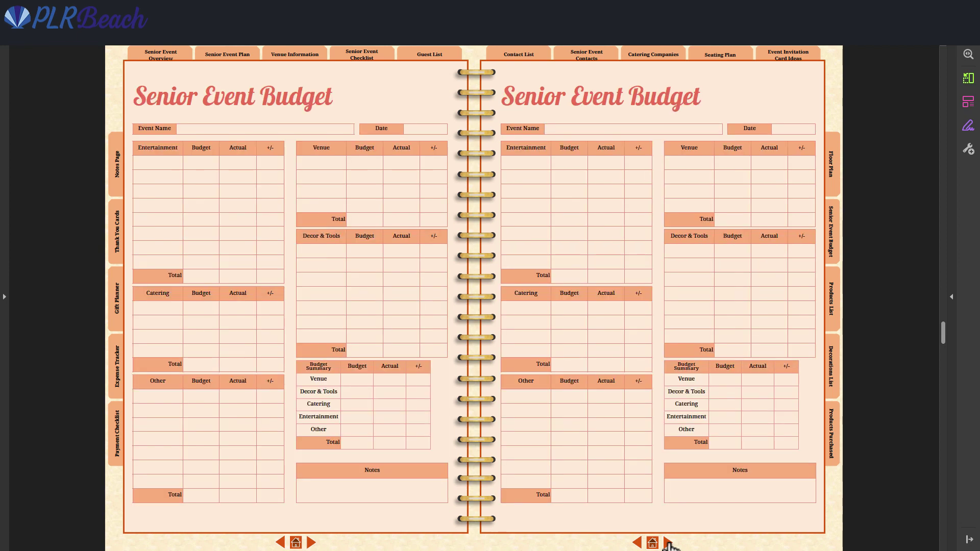
click(668, 543)
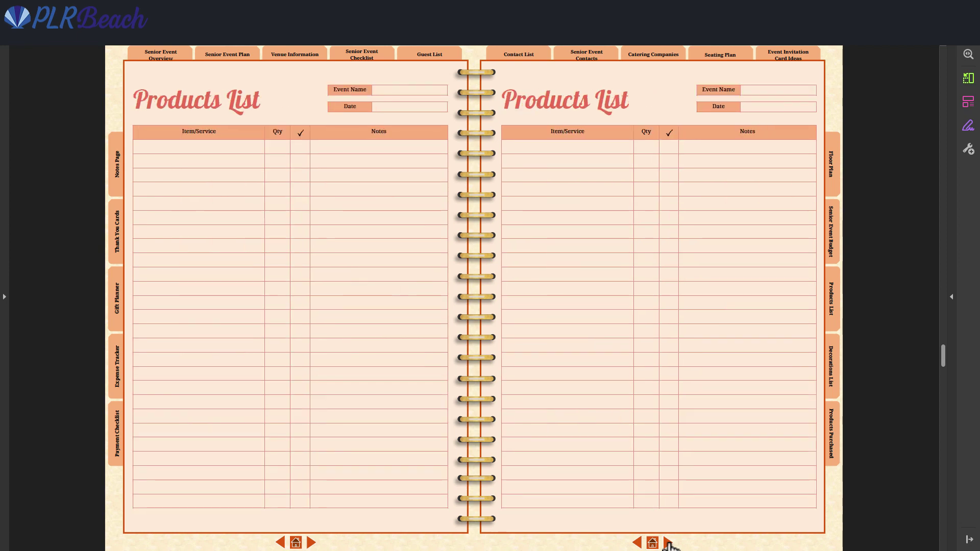
click(668, 543)
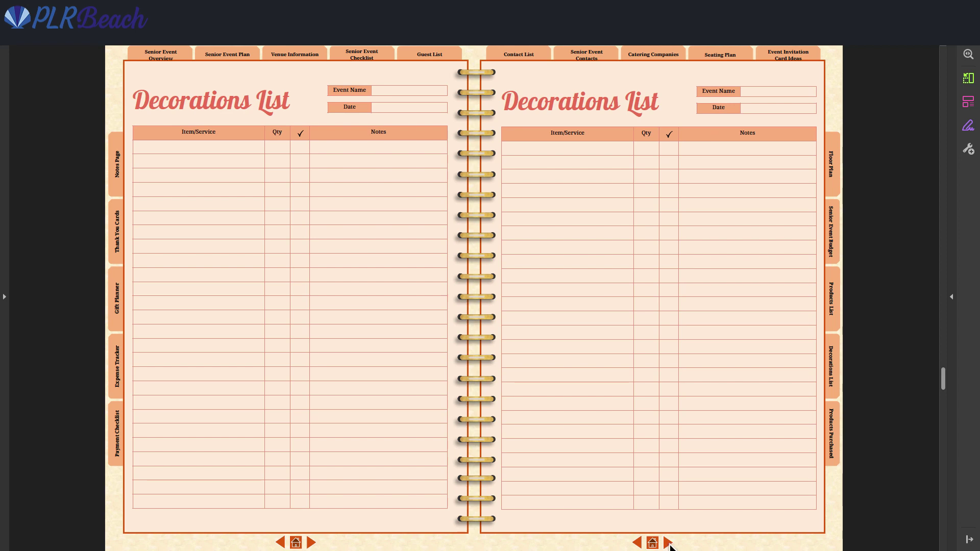
click(668, 542)
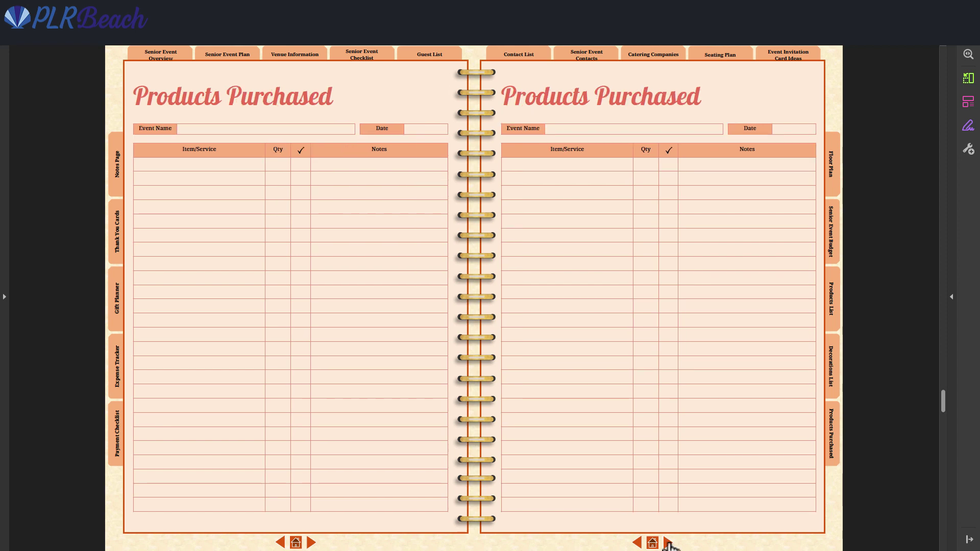
click(668, 543)
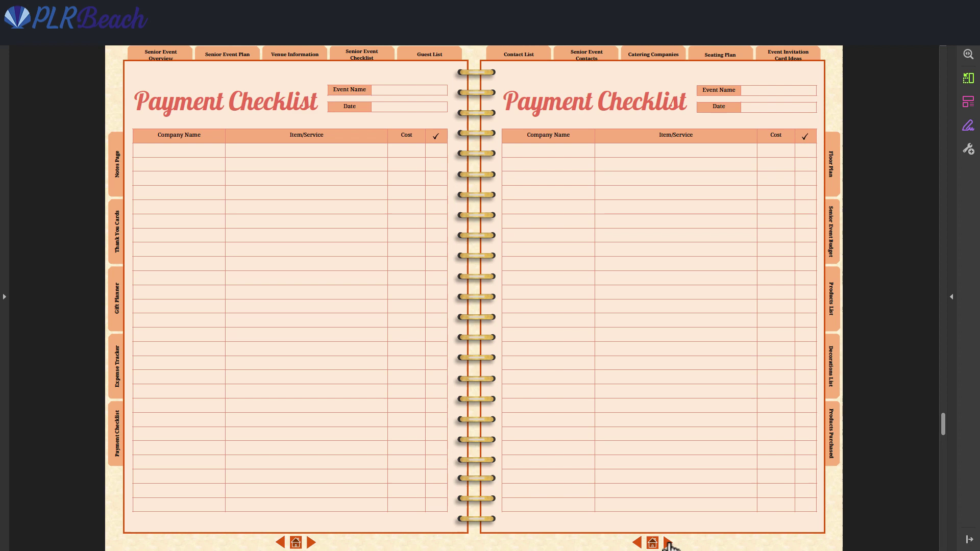
click(668, 543)
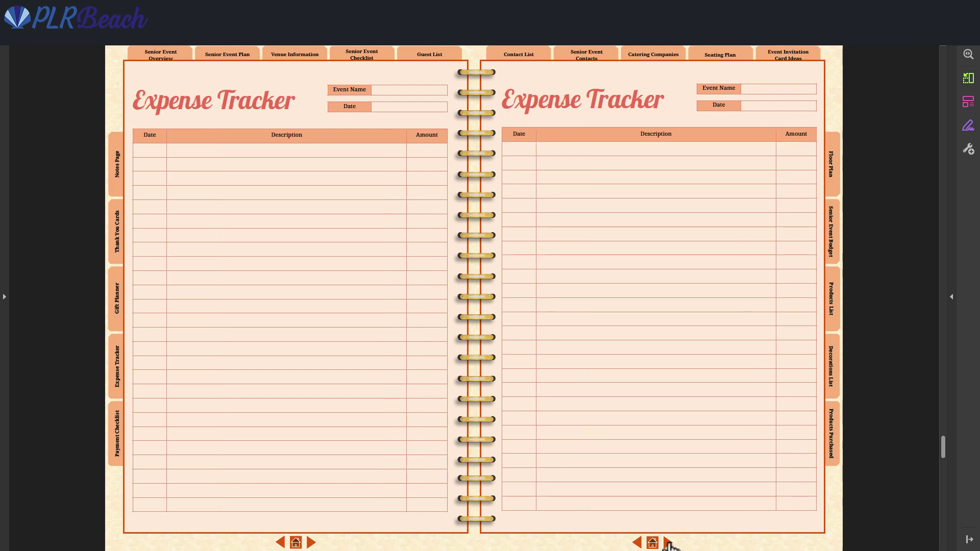
click(668, 543)
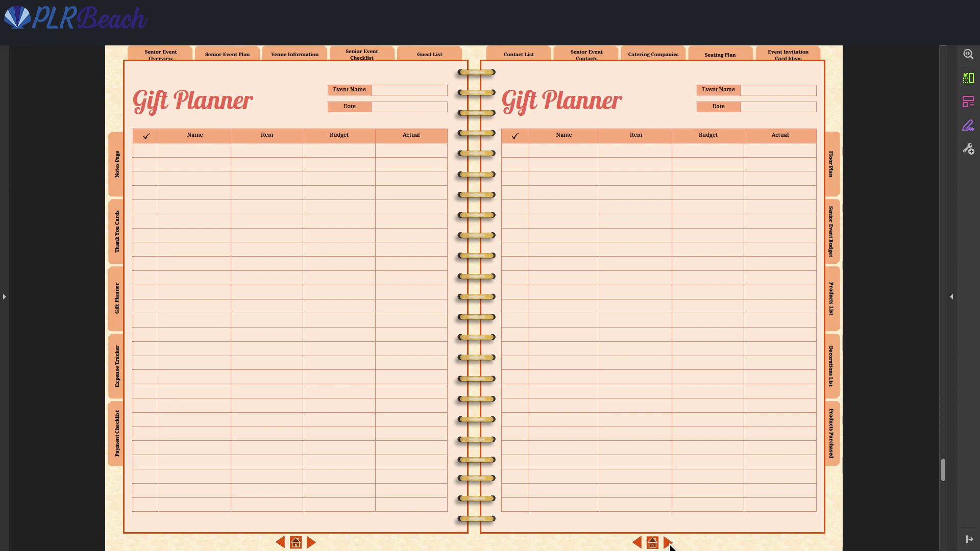
click(668, 543)
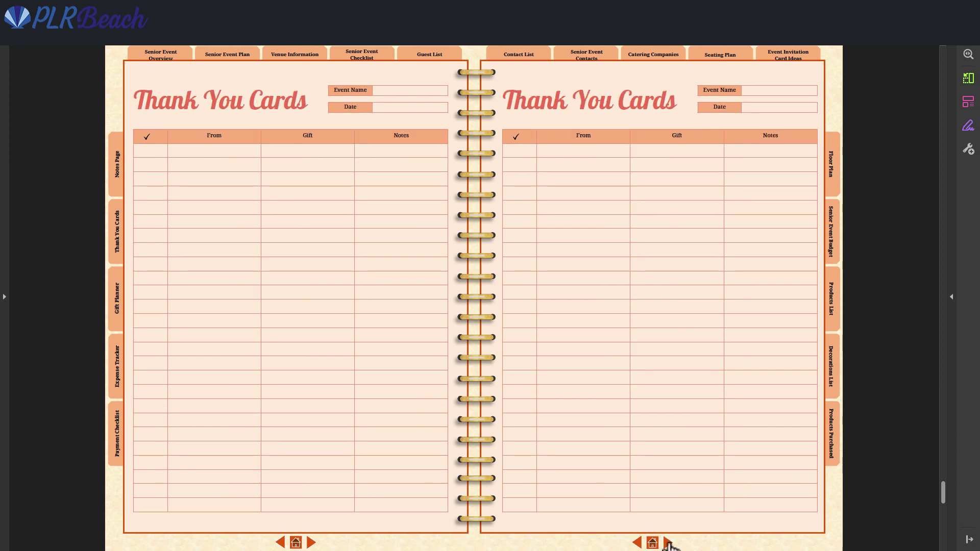
click(668, 543)
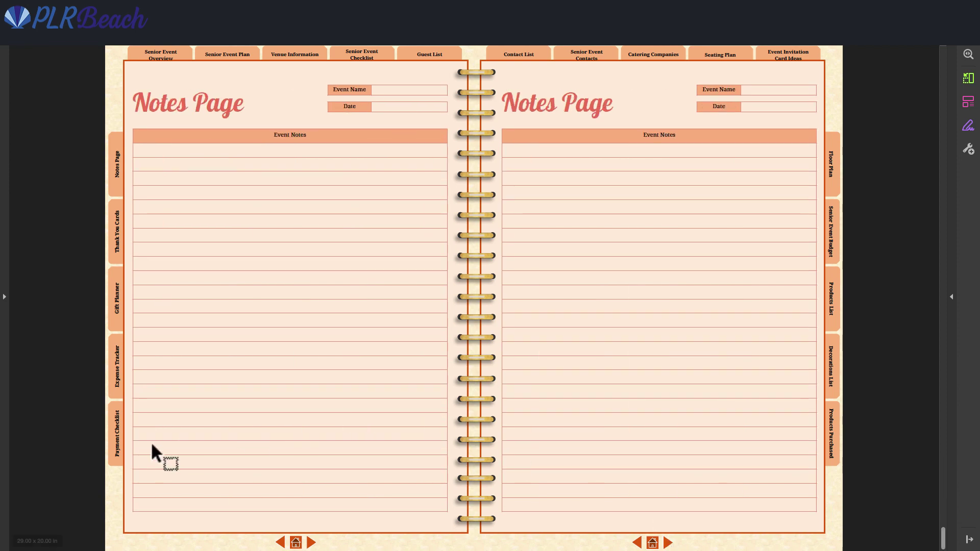
click(117, 443)
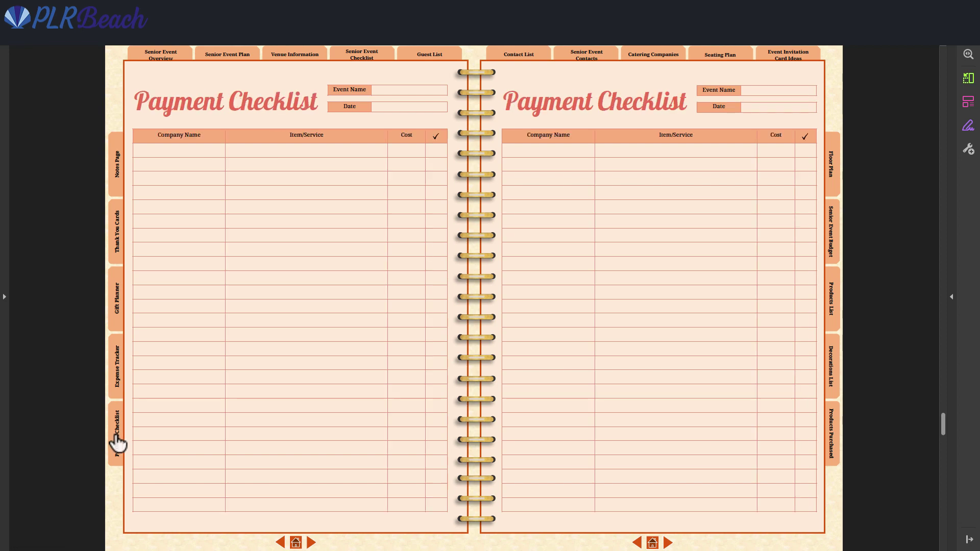
click(114, 373)
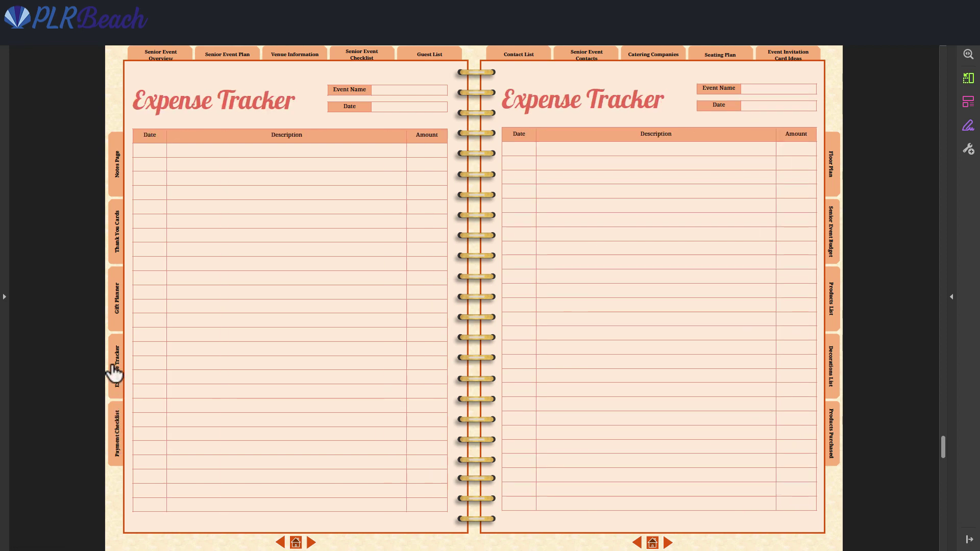
click(117, 305)
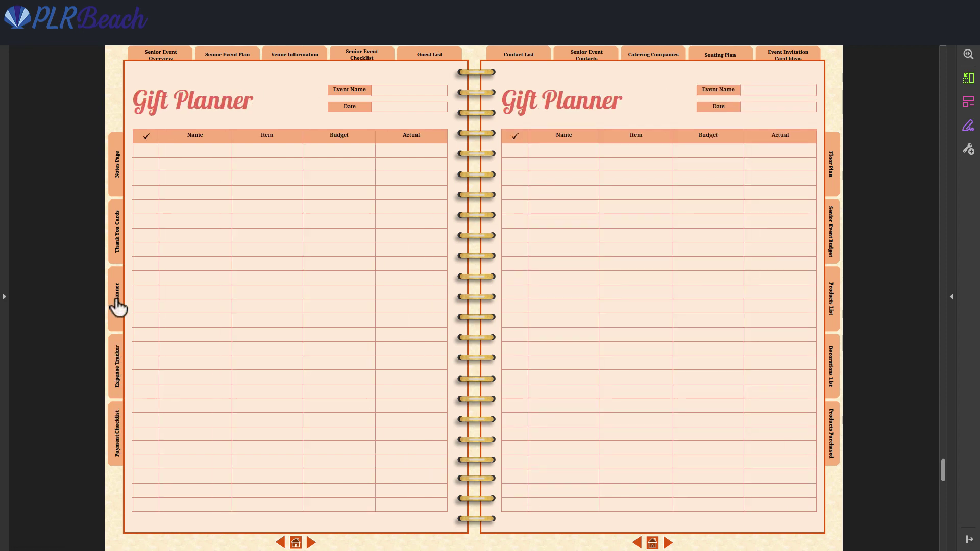
click(117, 235)
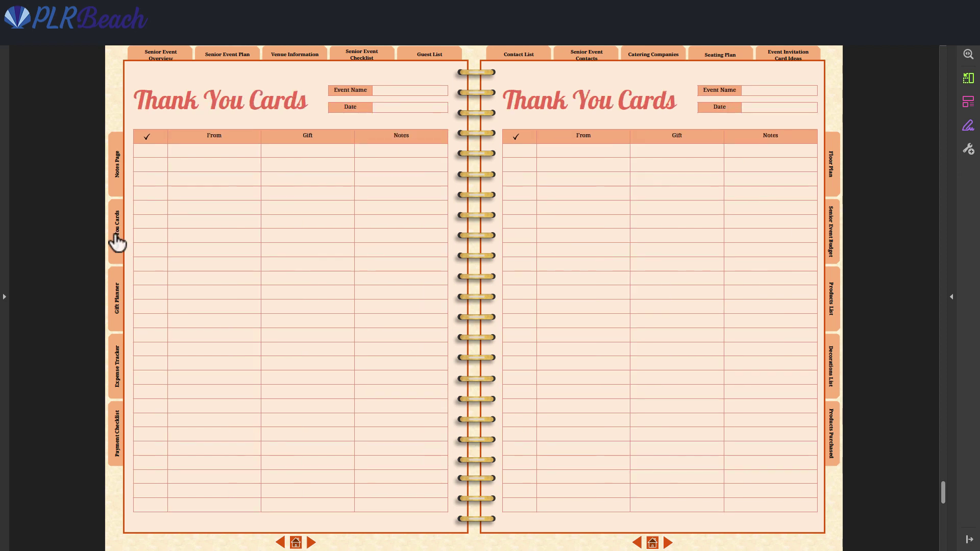
click(117, 166)
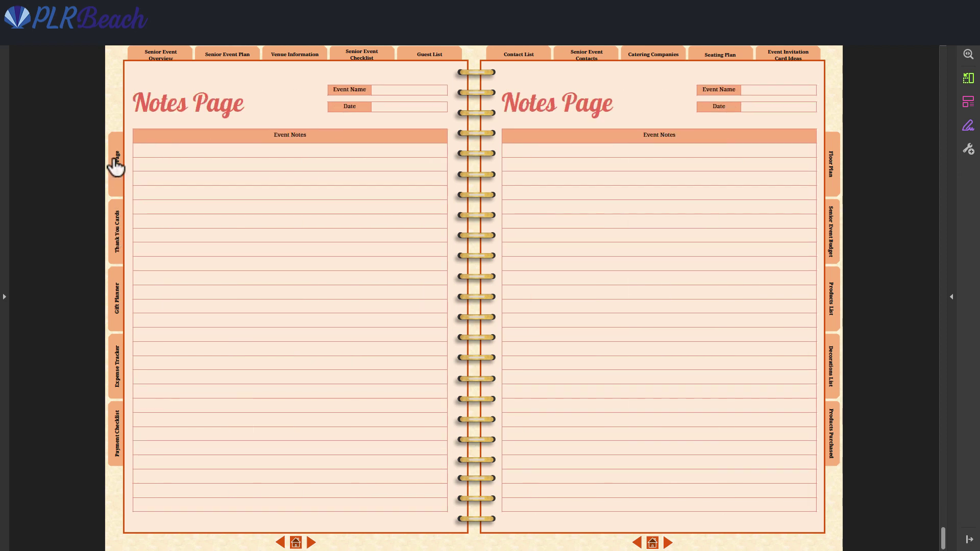
Use the top section tabs to jump from Senior Event Overview through to Event Invitation Card Ideas.
click(159, 61)
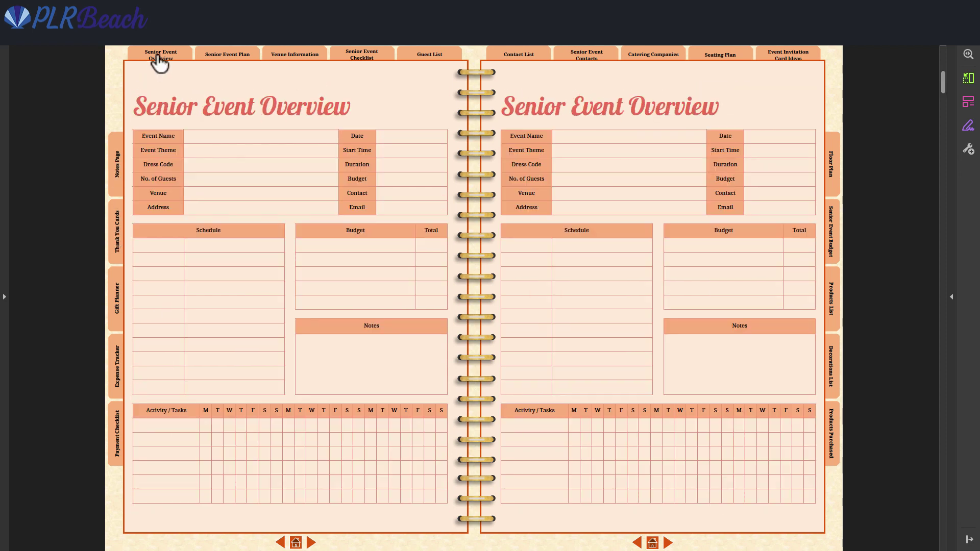
click(223, 60)
click(302, 61)
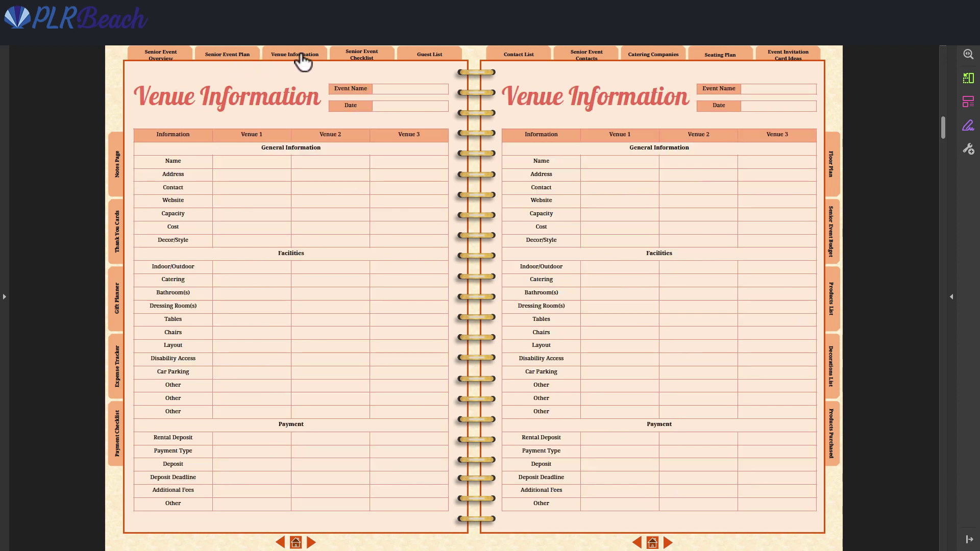
click(364, 60)
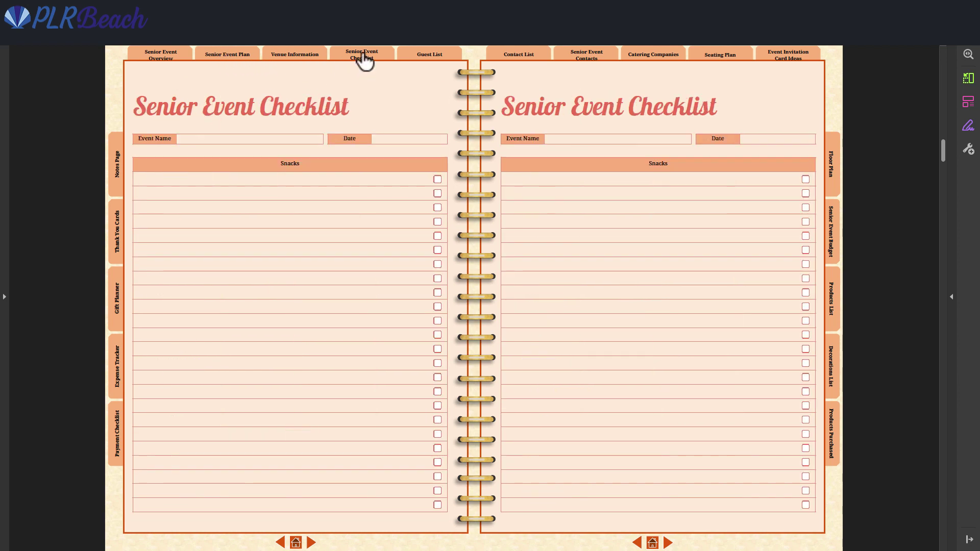
click(433, 60)
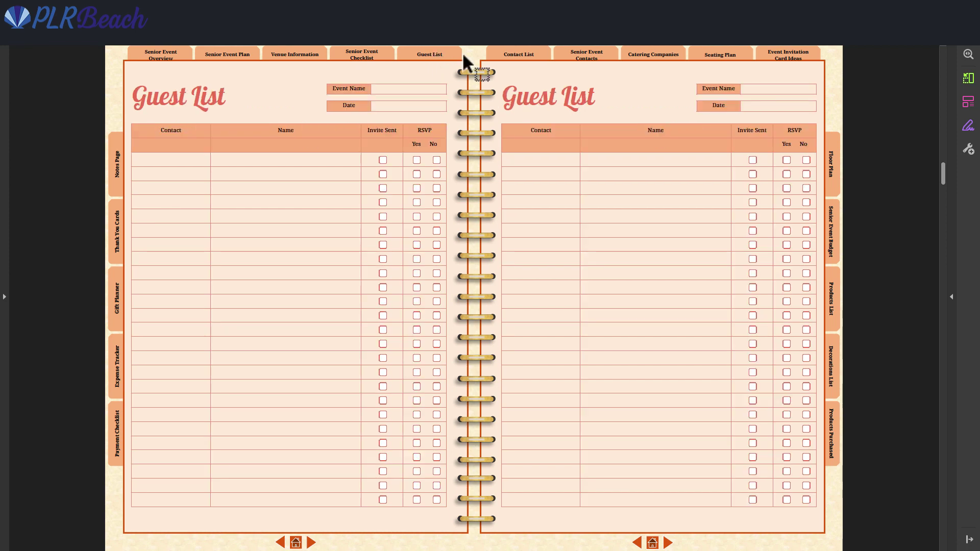
click(507, 60)
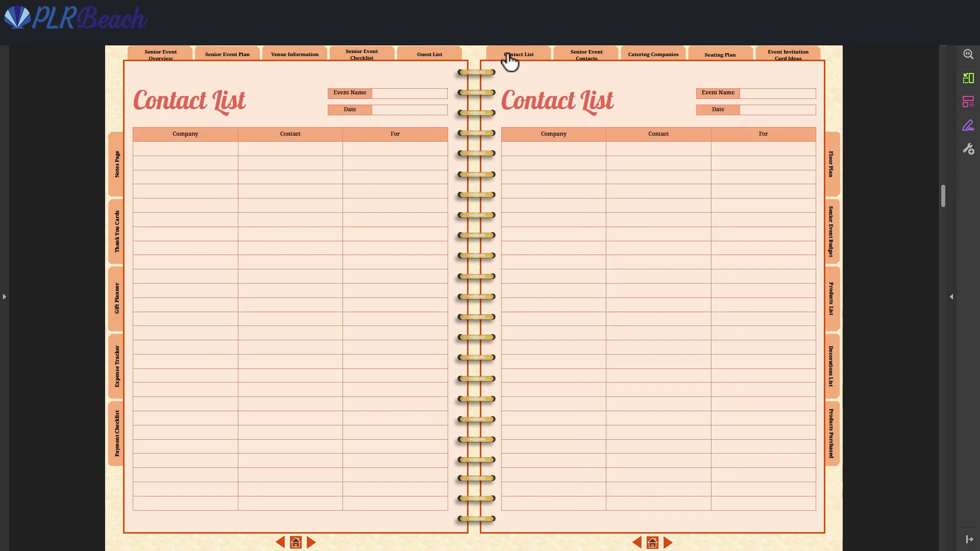
click(591, 64)
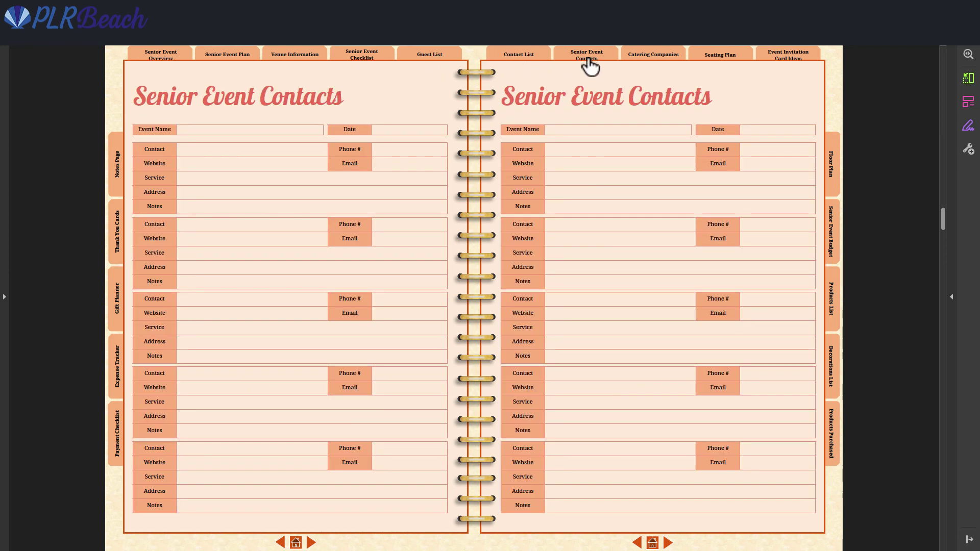
click(649, 64)
click(720, 63)
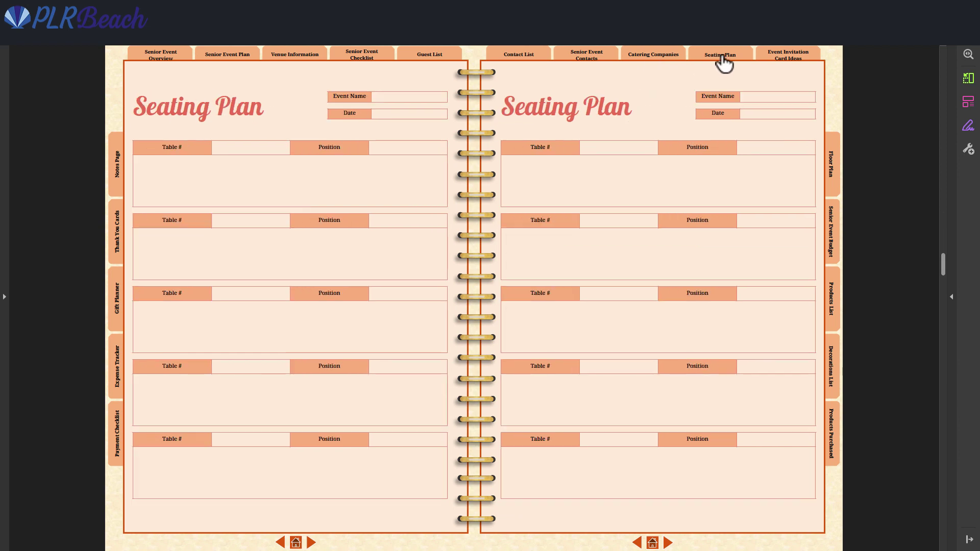
click(786, 60)
Use the side tabs to visit Floor Plan, Budget, Products List, Decorations List and Products Purchased.
click(831, 171)
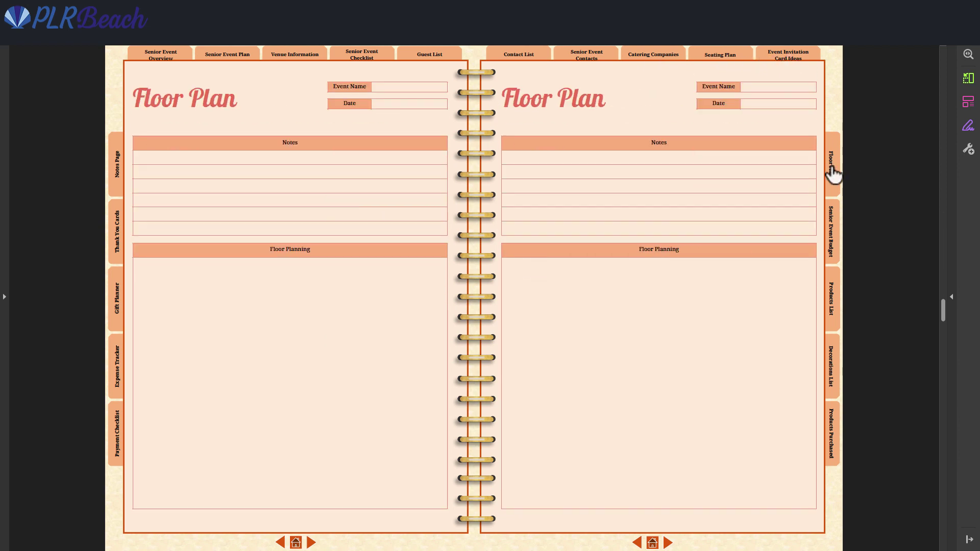
click(831, 239)
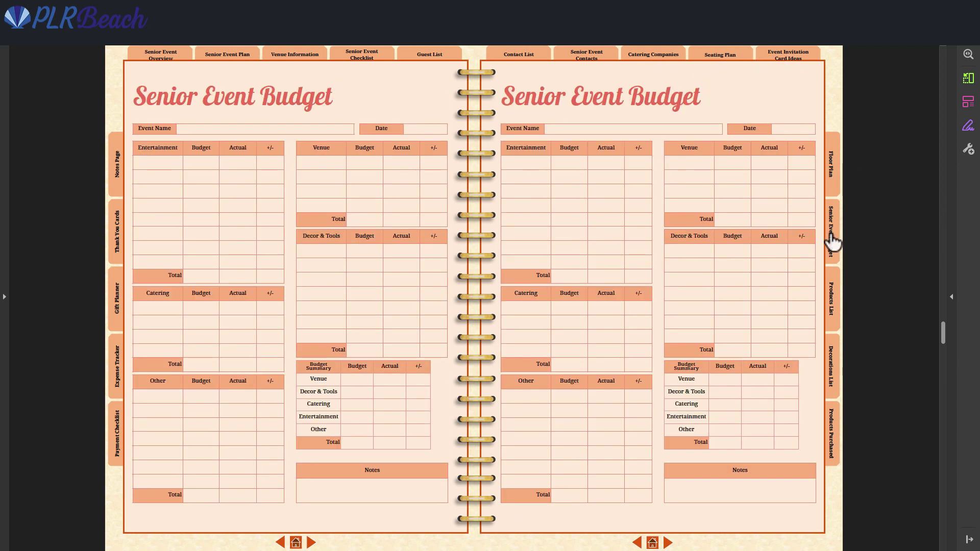
click(831, 299)
click(834, 363)
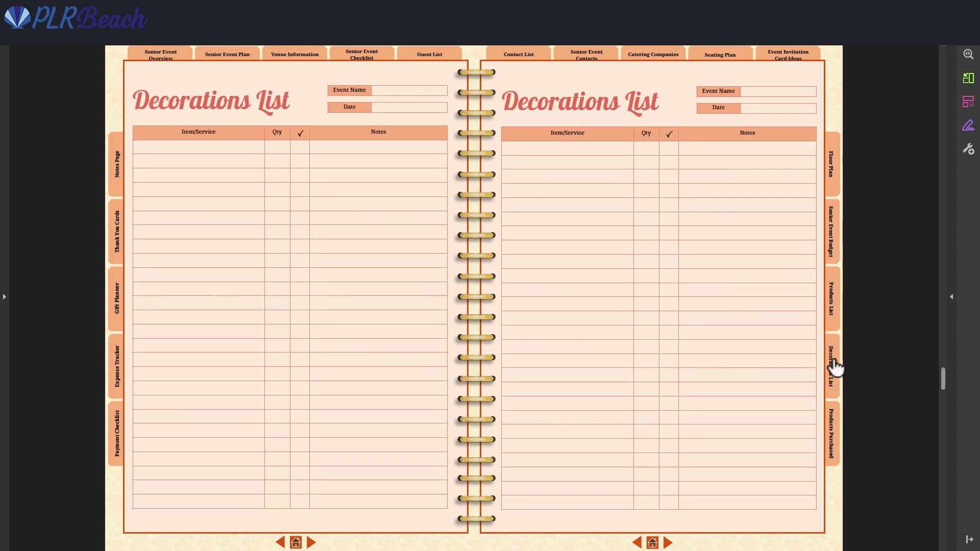
click(832, 450)
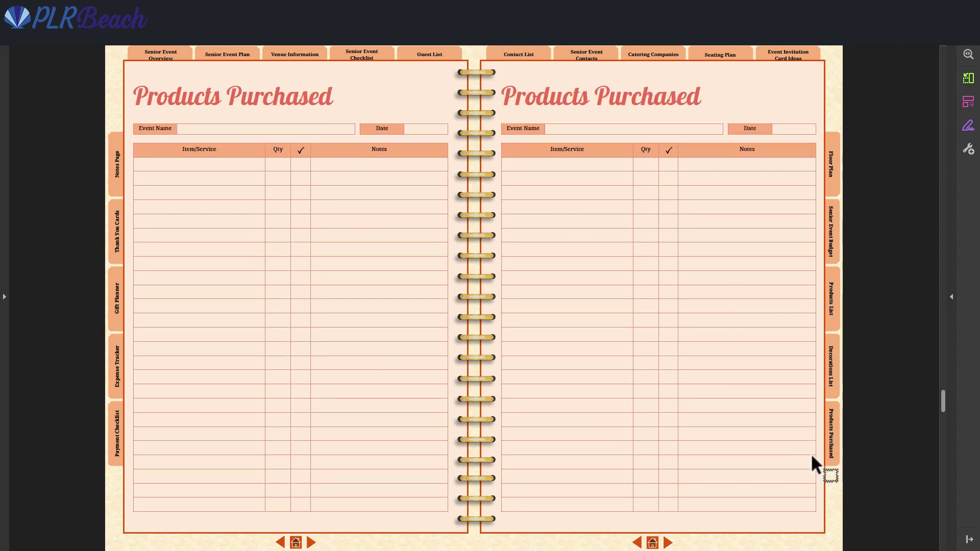
Return to the cover, then in PowerPoint view slides 1 and 2 and enter Slide Master view.
click(652, 542)
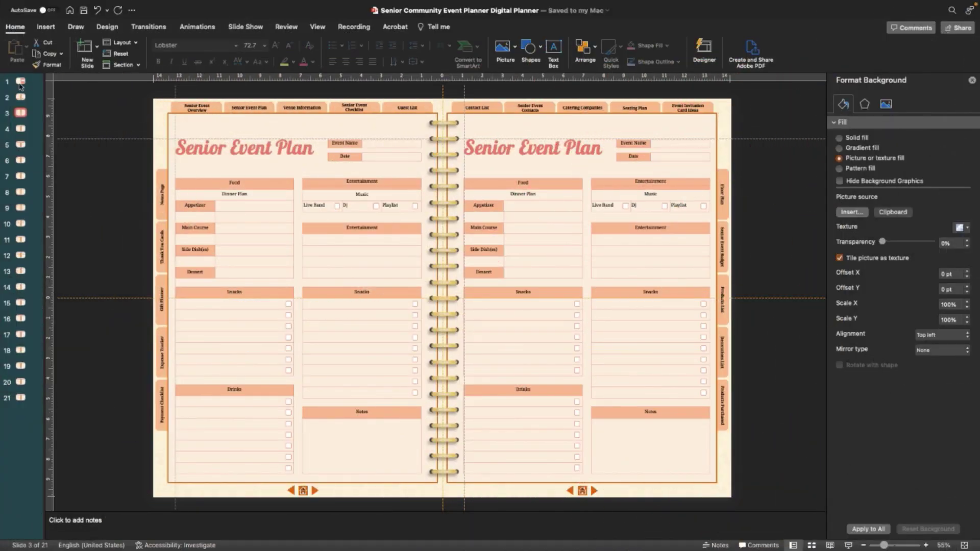
click(21, 83)
click(21, 99)
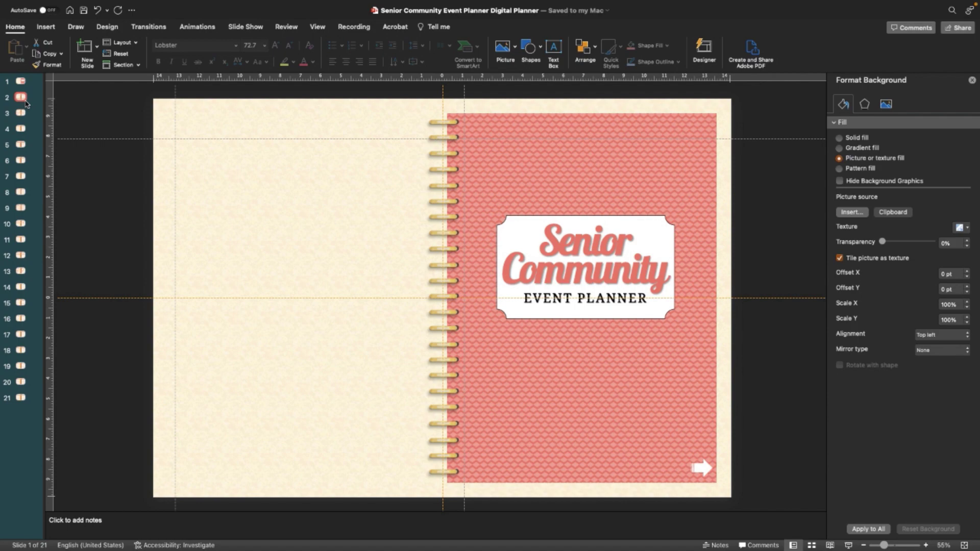
click(319, 28)
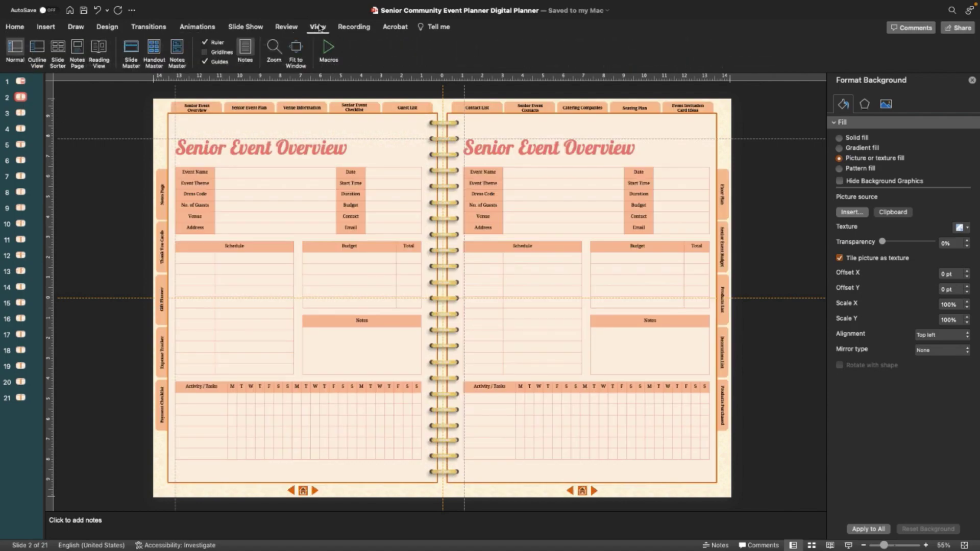
click(131, 49)
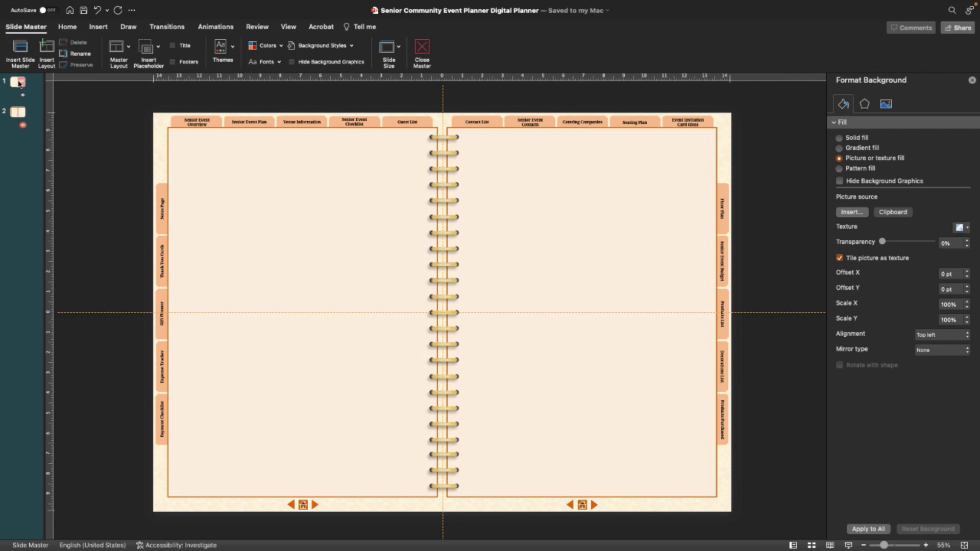
On the planner-pages master layout, replace the Senior Event Overview tab label with TESTING and reposition it.
click(20, 83)
click(578, 267)
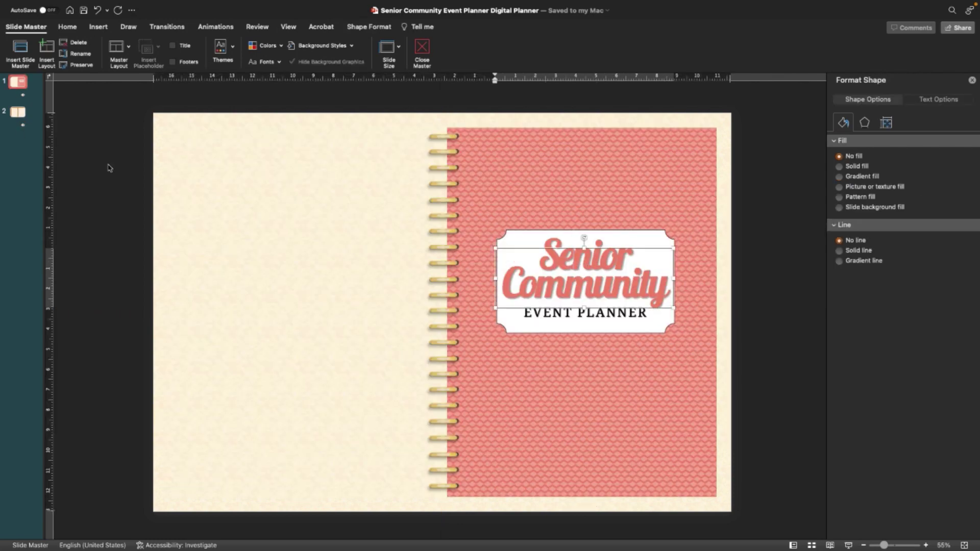
click(20, 116)
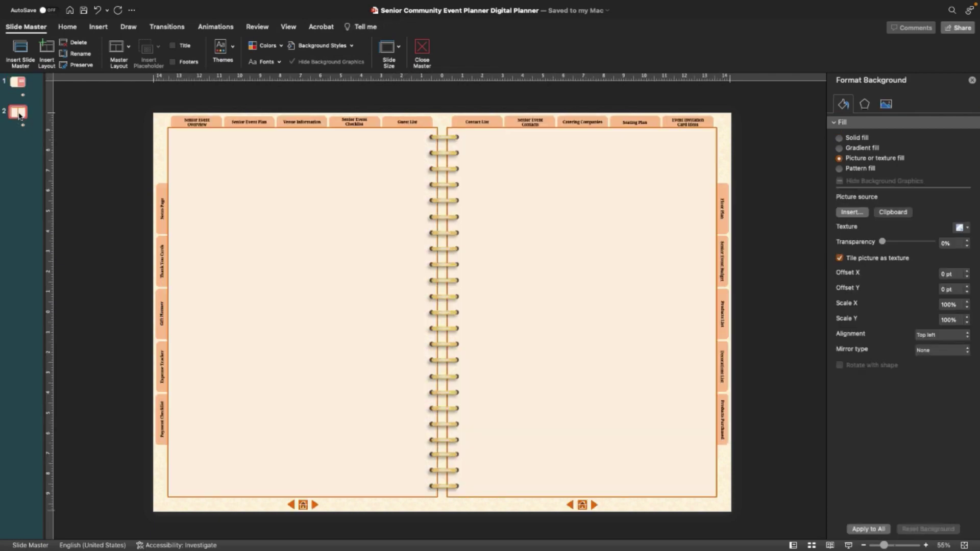
click(194, 125)
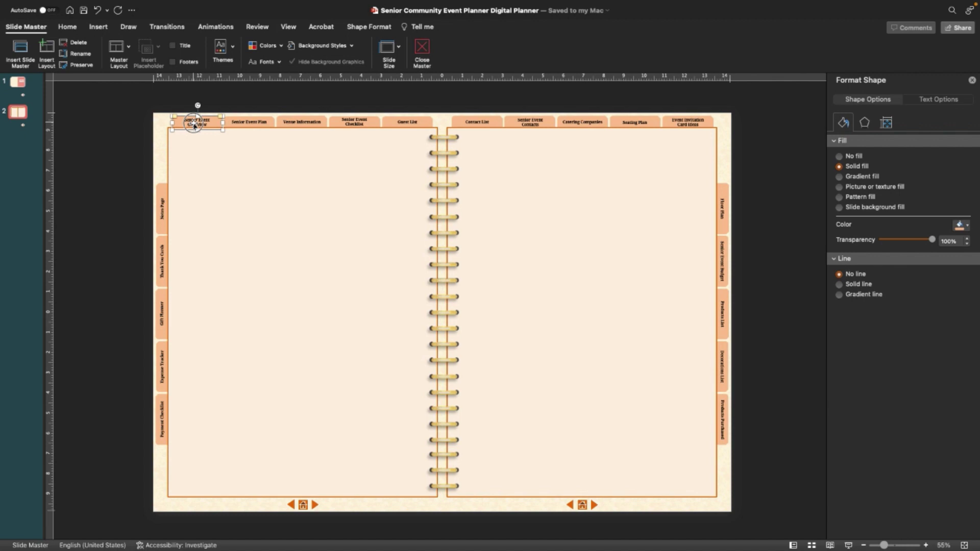
mouse_move(194, 125)
mouse_down()
mouse_move(217, 121)
mouse_move(185, 121)
mouse_up()
click(187, 120)
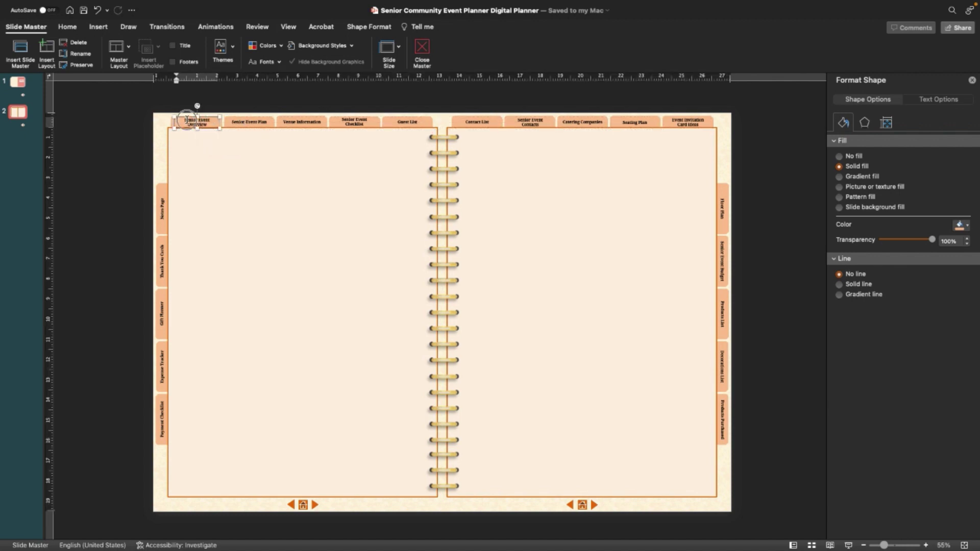
double_click(187, 120)
text(11/12/06)
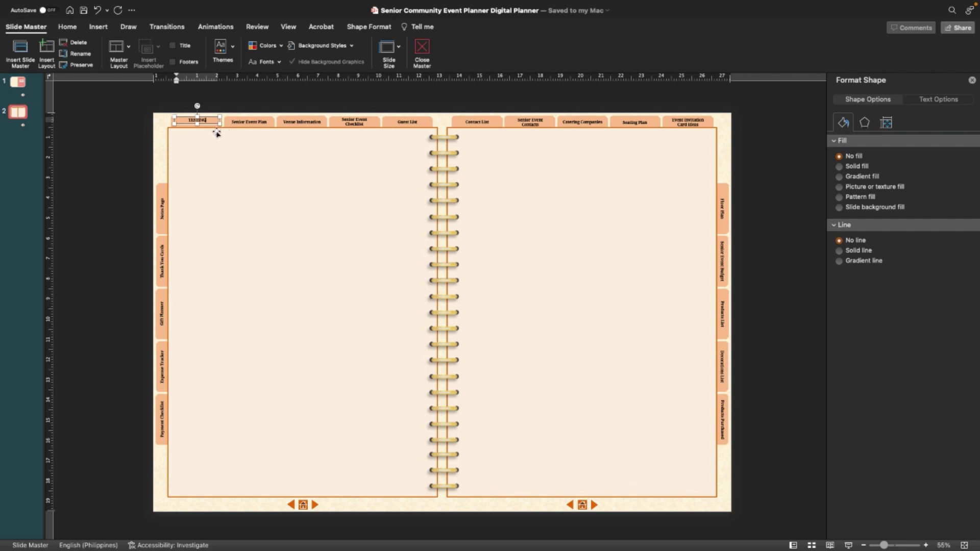
key(Escape)
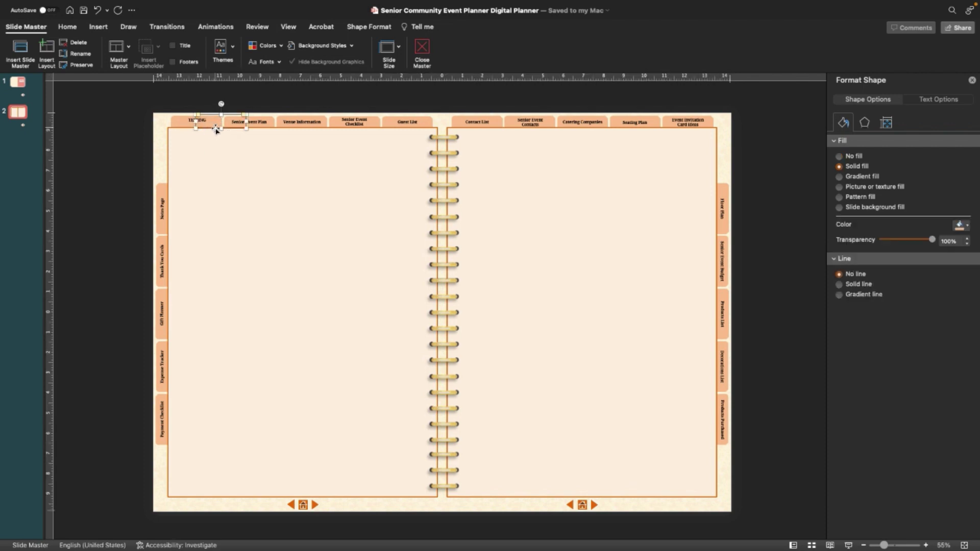
drag(214, 125, 191, 124)
Hyperlink the TESTING master tab to slide 3 of this document.
click(99, 28)
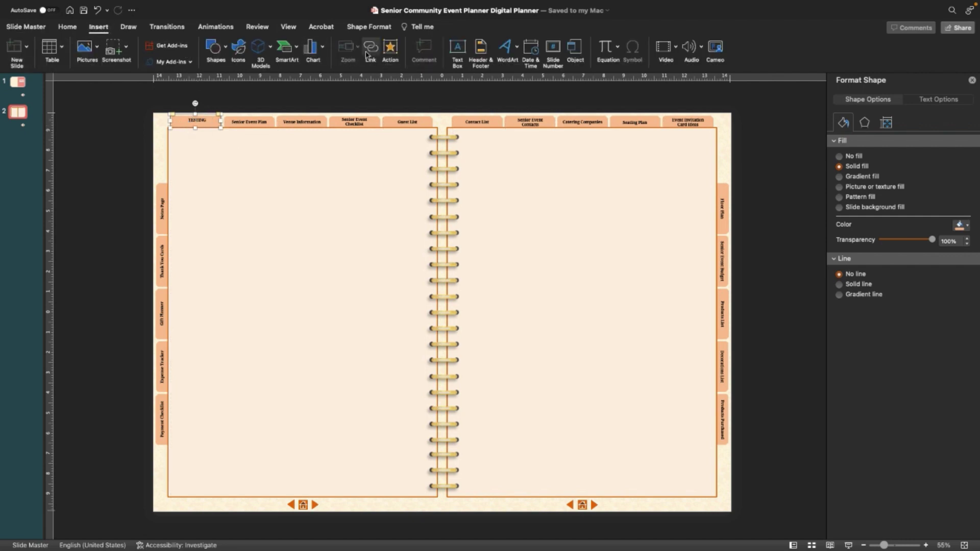
click(370, 49)
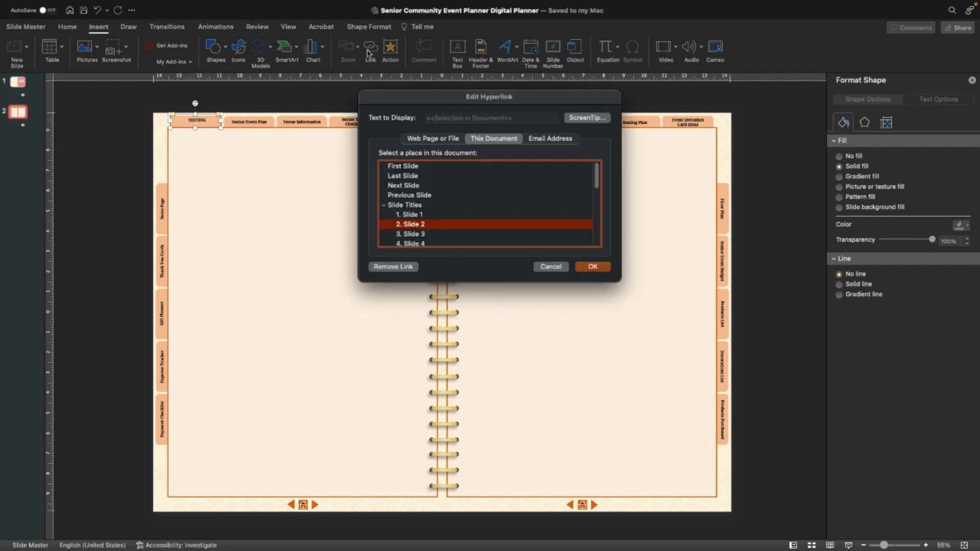
click(422, 236)
click(592, 266)
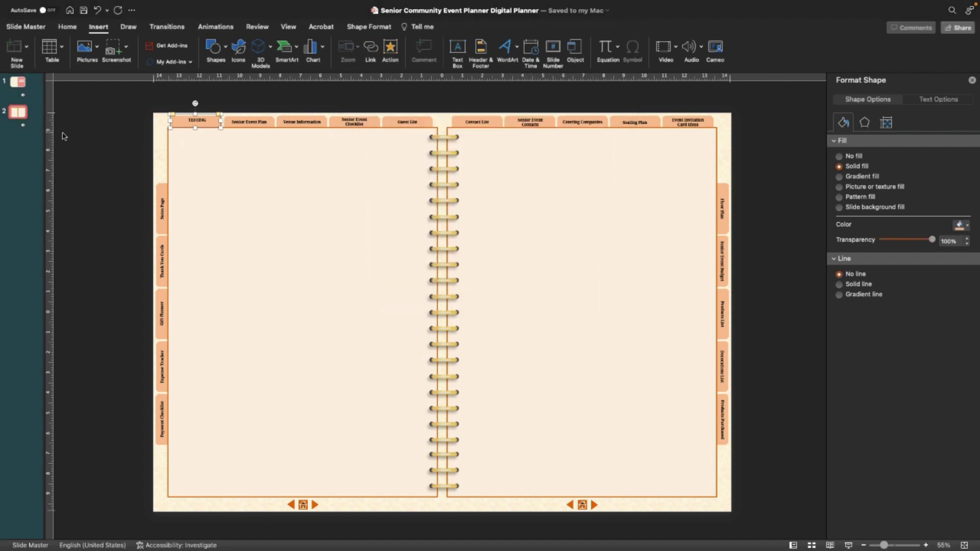
click(36, 29)
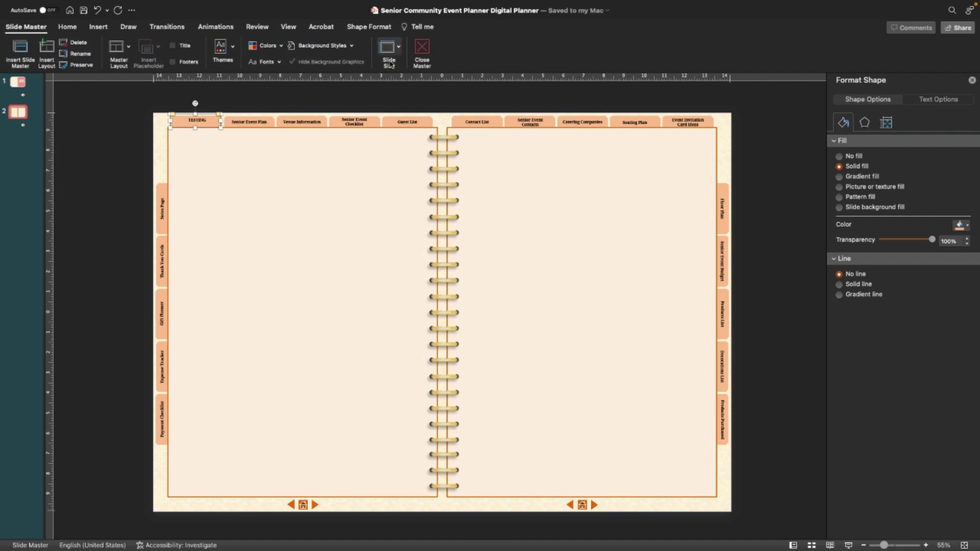
Close the master and inspect the Budget cell's options in slide 2's left-page table.
click(423, 53)
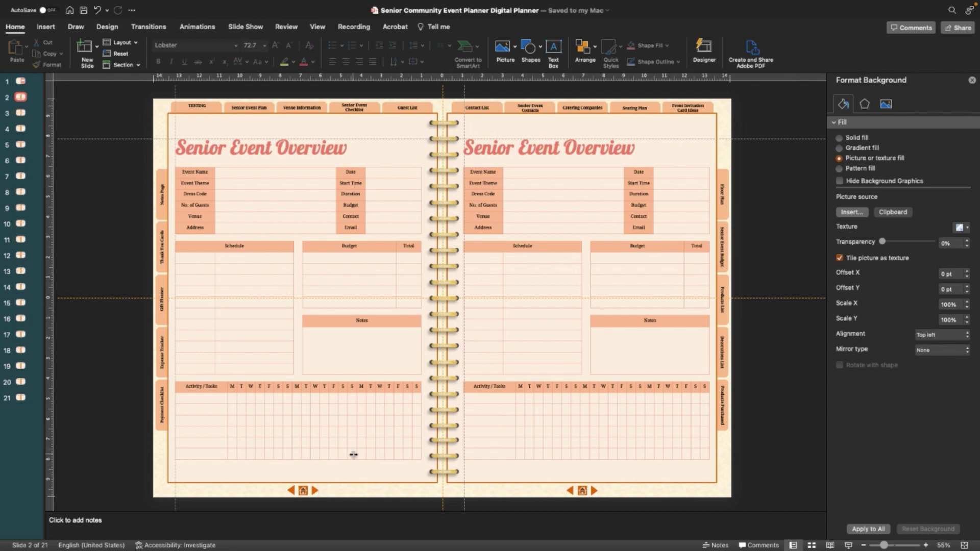
click(351, 206)
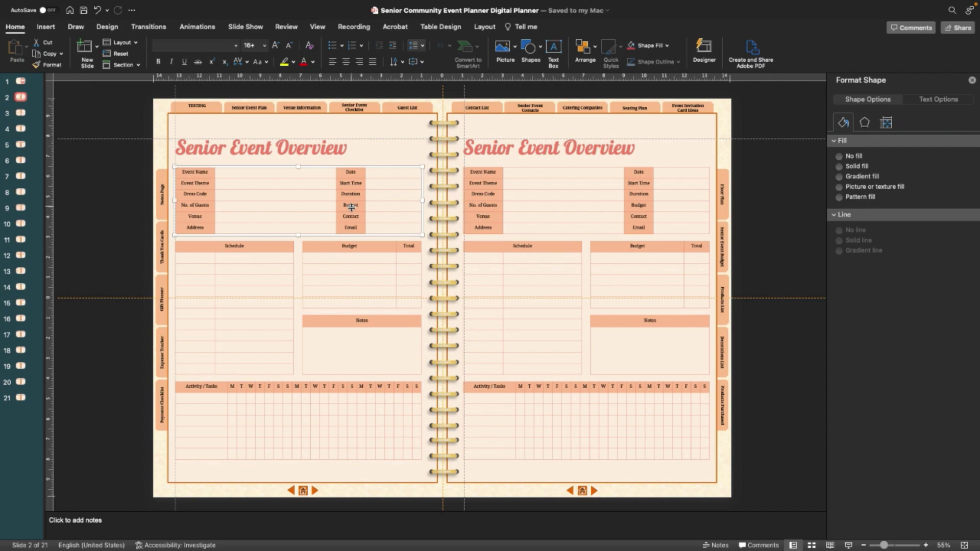
click(351, 206)
right_click(351, 207)
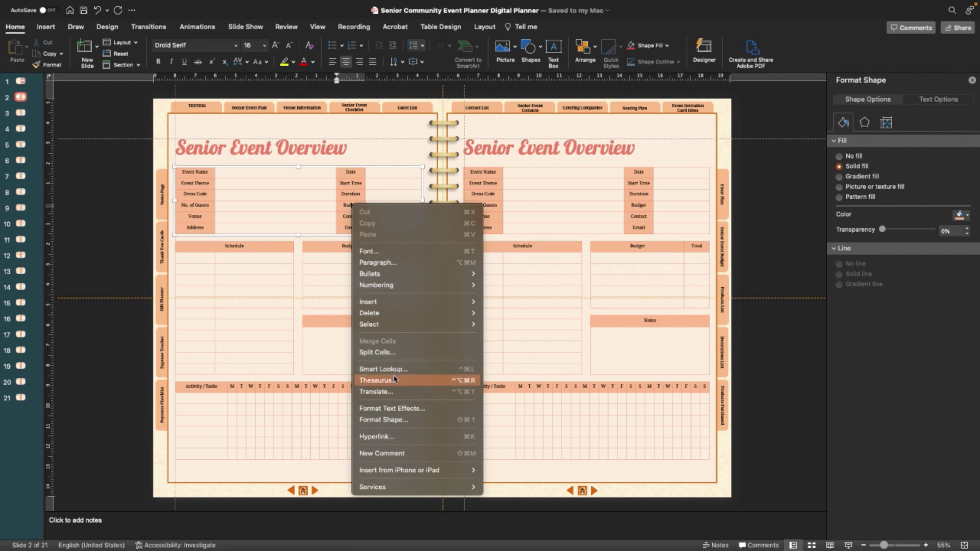
click(291, 228)
Select the left-page Schedule table, then the Notes box and its header shape.
click(262, 248)
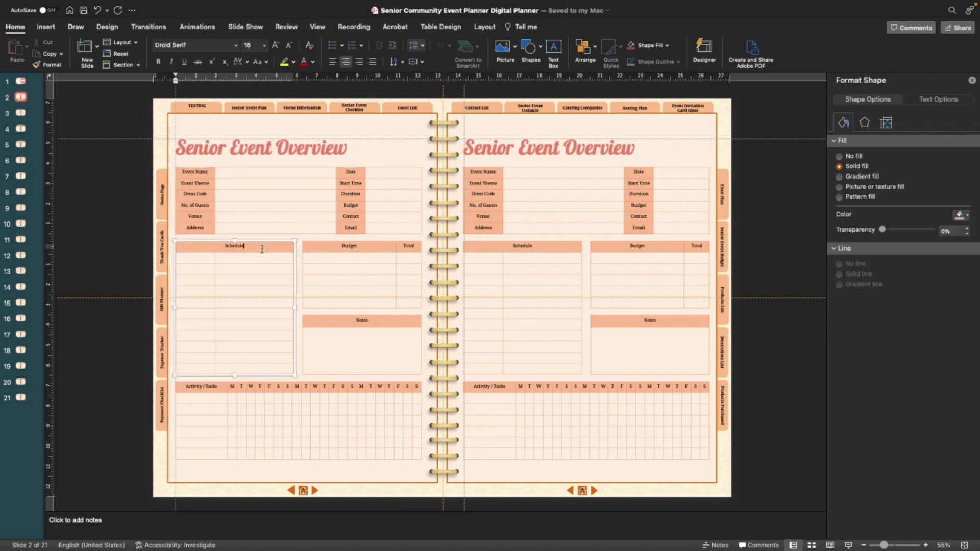
click(238, 246)
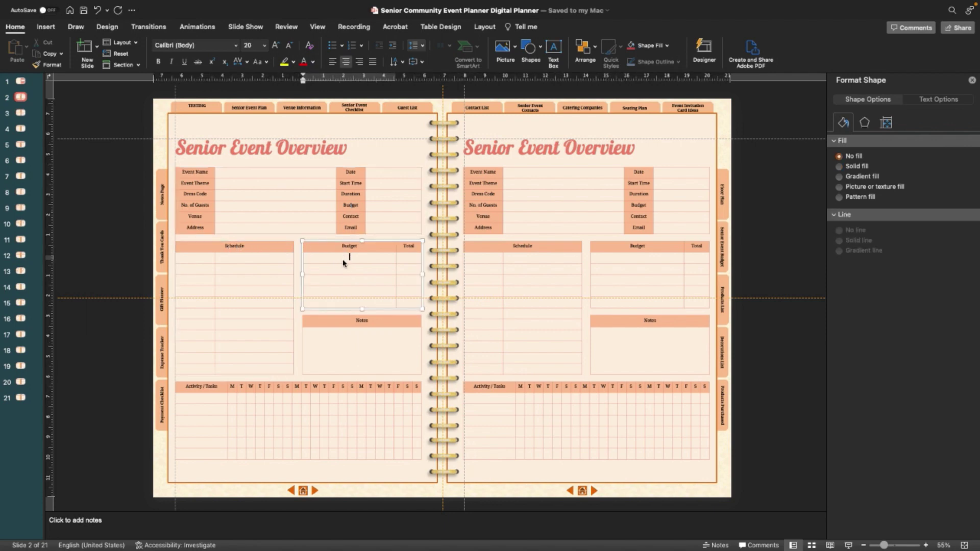
click(350, 337)
click(364, 322)
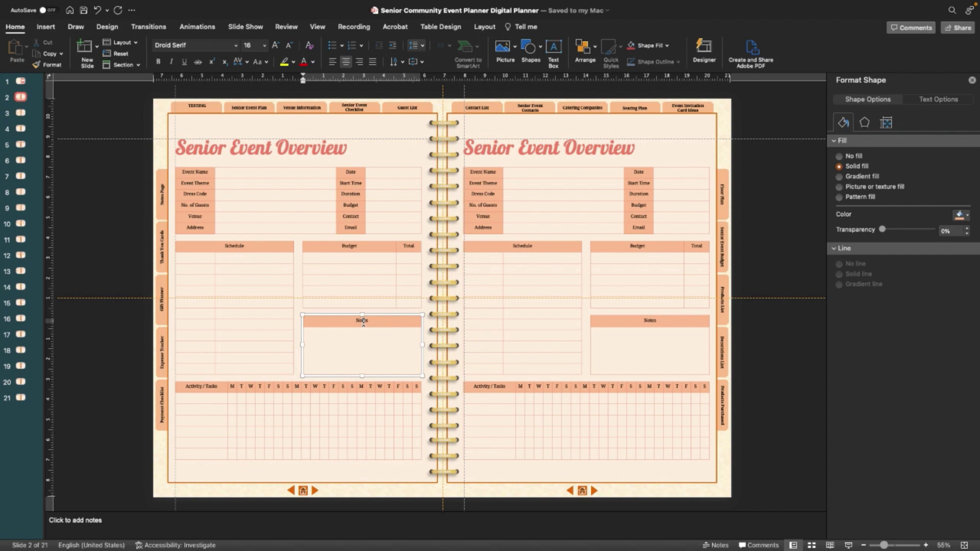
Relabel the left-page Notes header TESTING and delete the right-page Schedule table.
double_click(362, 321)
text(TESTING)
click(491, 352)
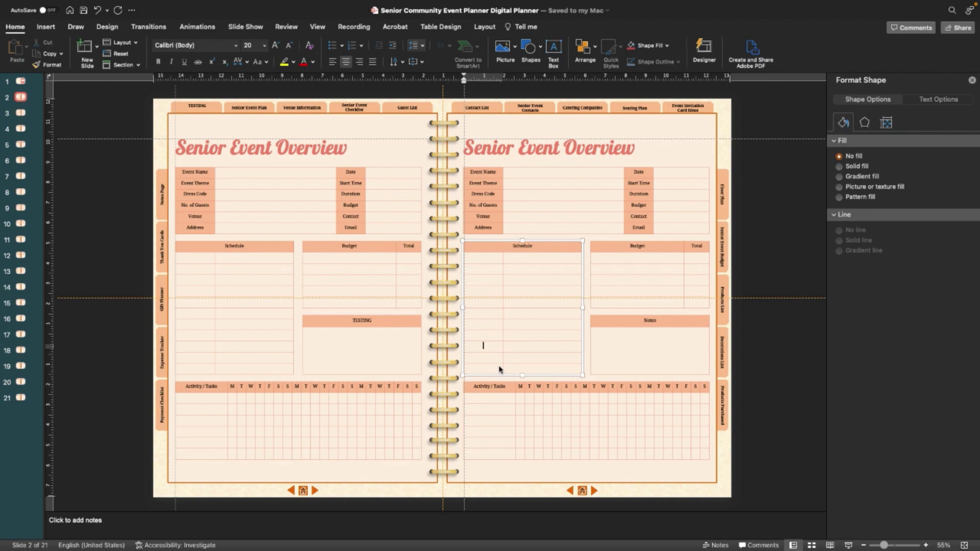
click(581, 340)
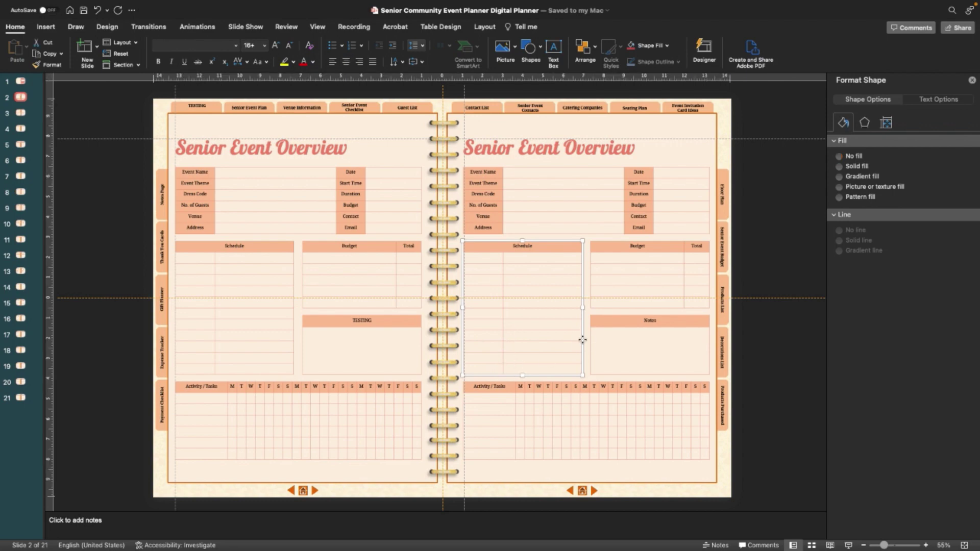
key(Delete)
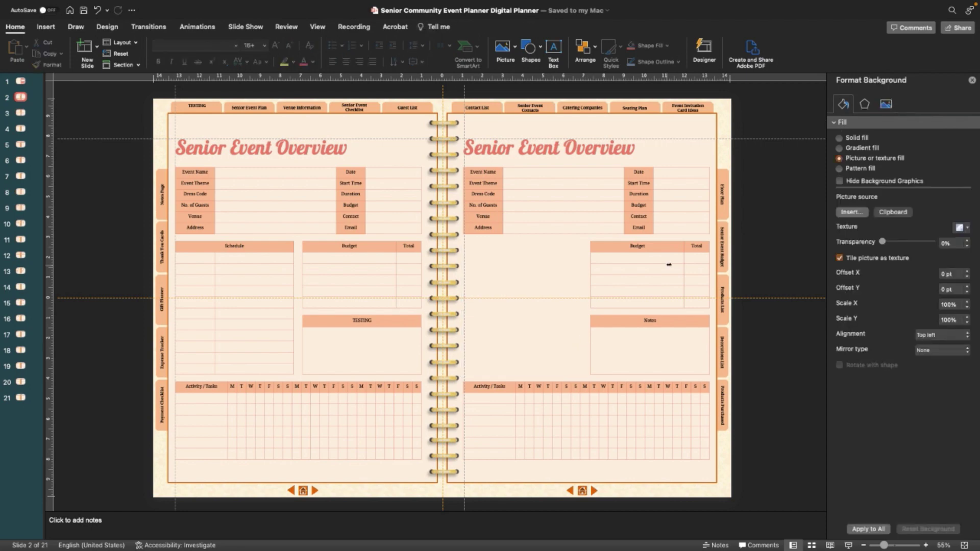
View the Seating Plan and Thank You Cards slides to confirm the TESTING tab appears there.
click(21, 224)
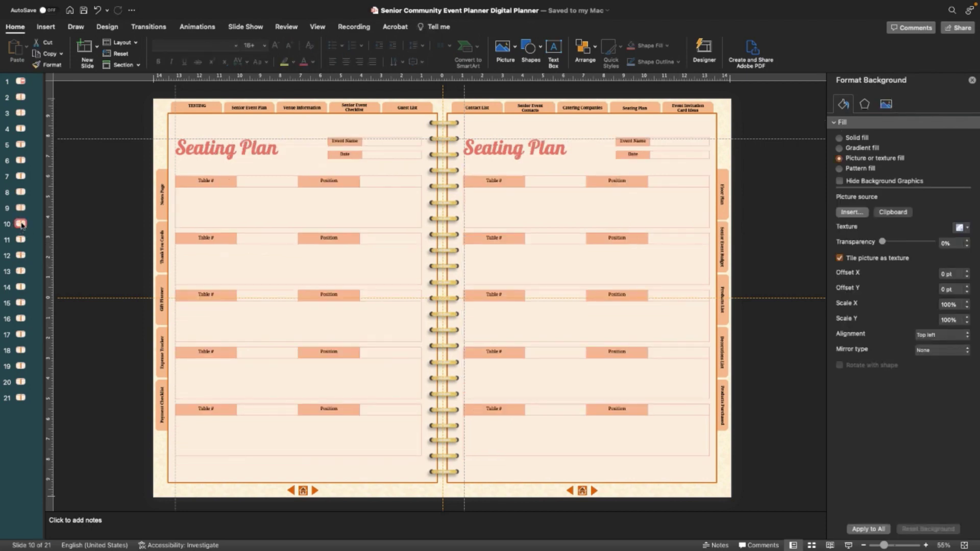
click(22, 383)
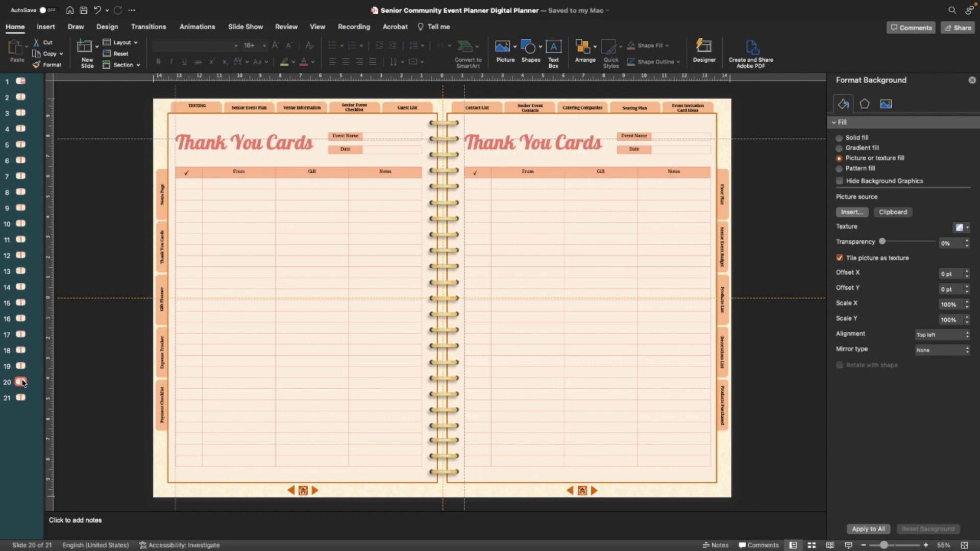
mouse_move(130, 3)
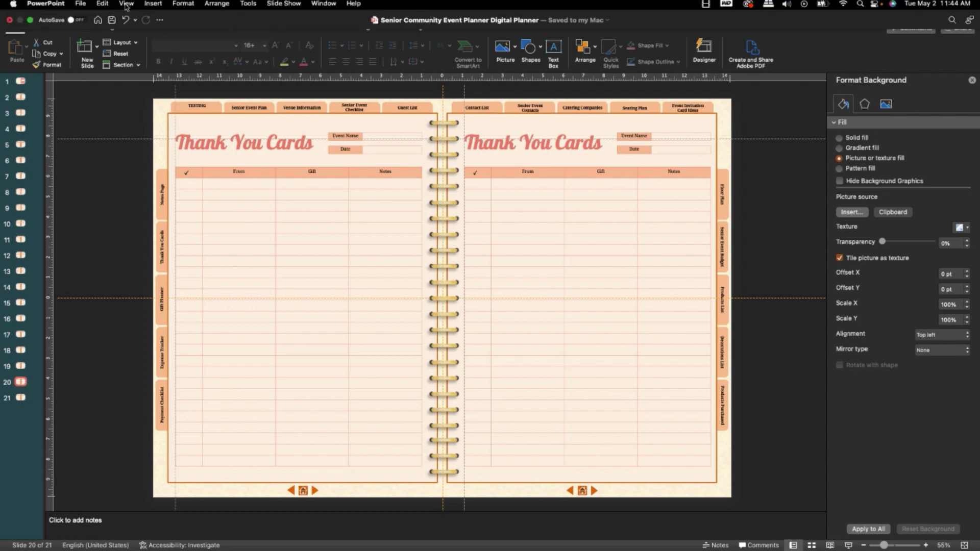